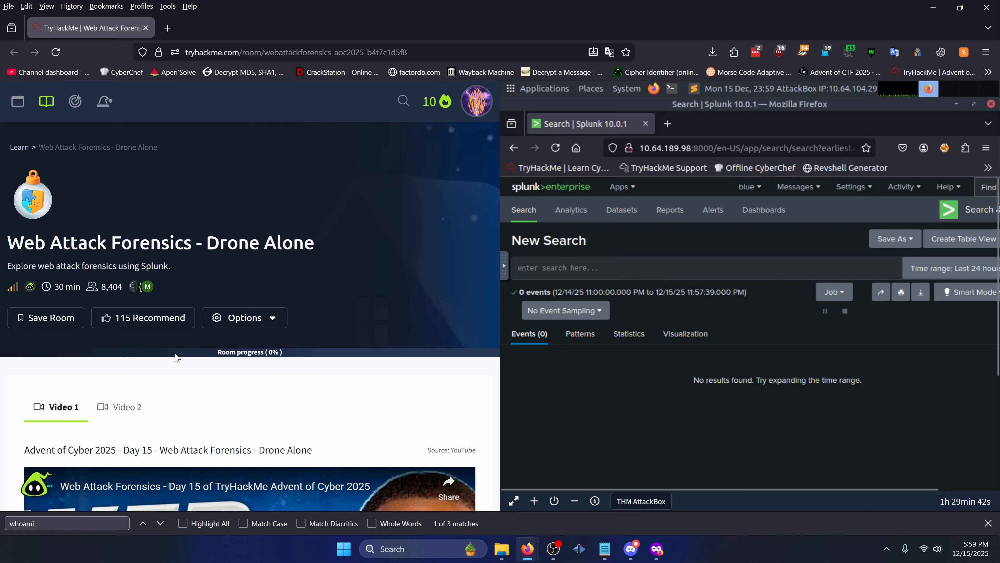
# Mark the Task 1 Introduction question about starting the AttackBox and target machine as complete.
pyautogui.scroll(-8, 180, 311)
pyautogui.scroll(-15, 180, 311)
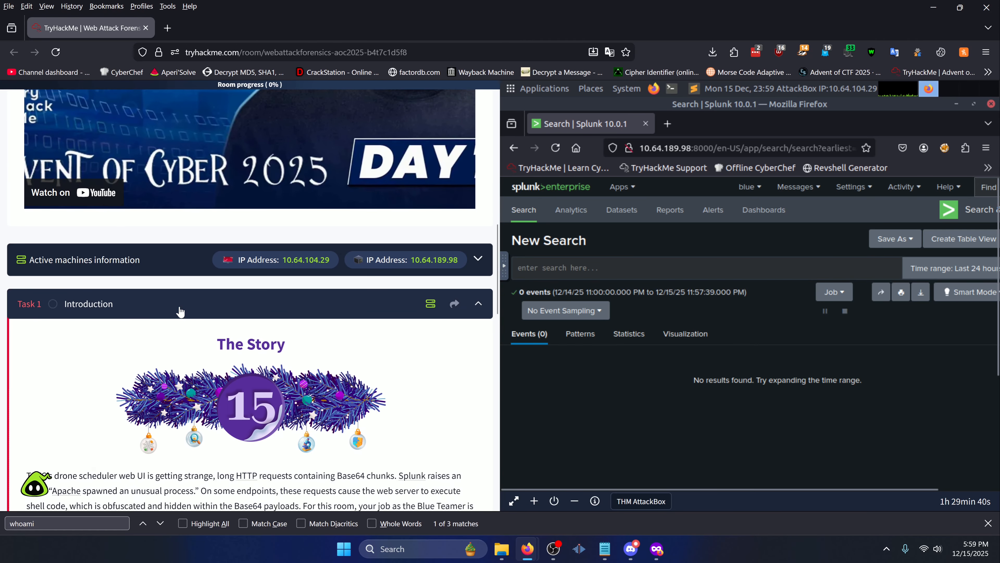
pyautogui.scroll(-7, 179, 307)
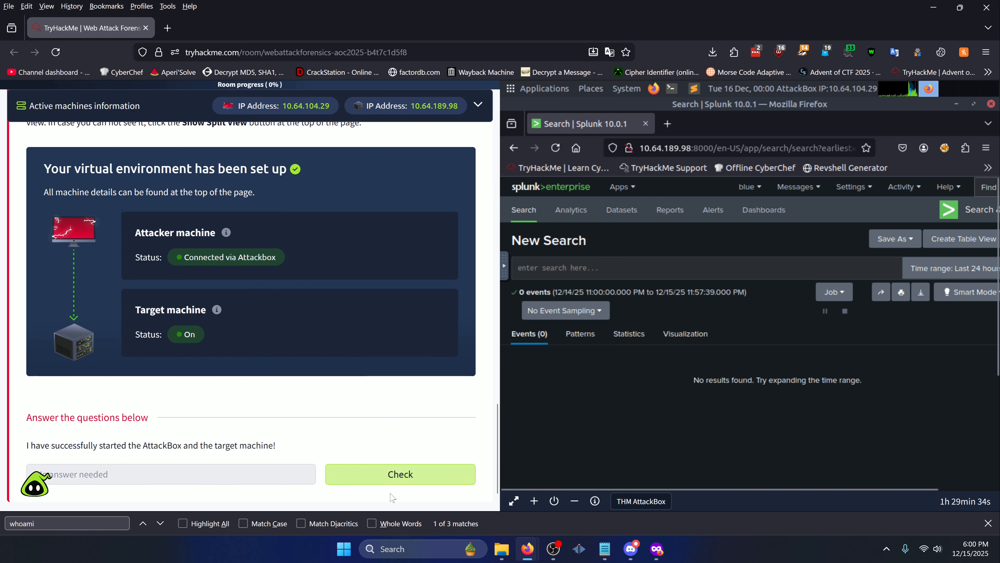
pyautogui.click(384, 477)
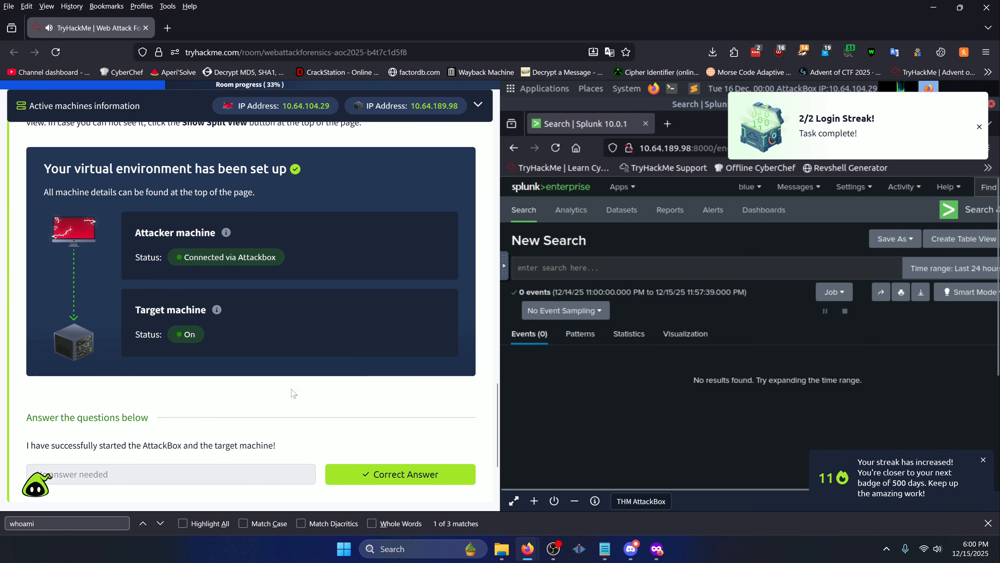
# Open Task 2, Web Attack Forensics, and read from the Splunk login instructions through to its questions.
pyautogui.scroll(-4, 233, 374)
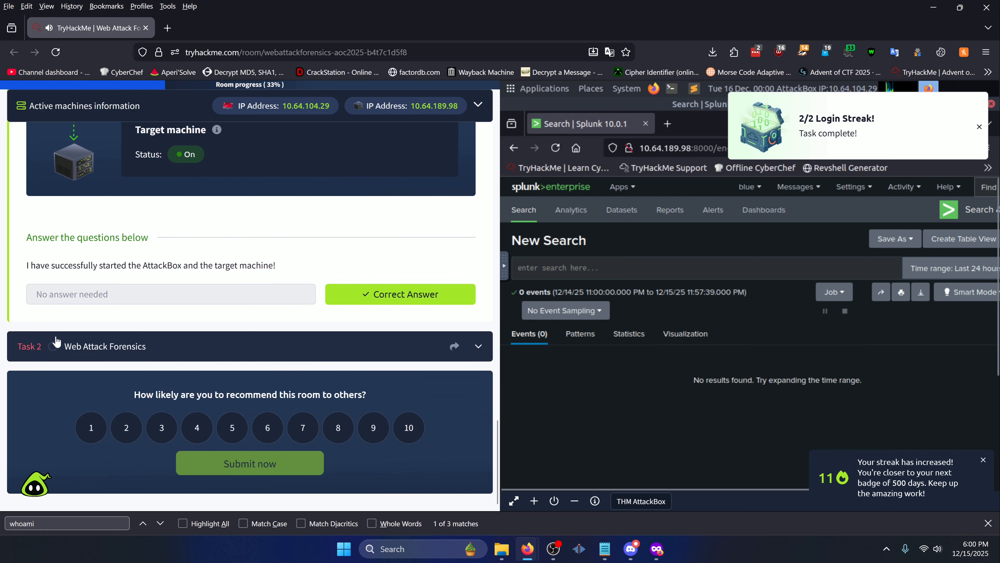
pyautogui.click(107, 348)
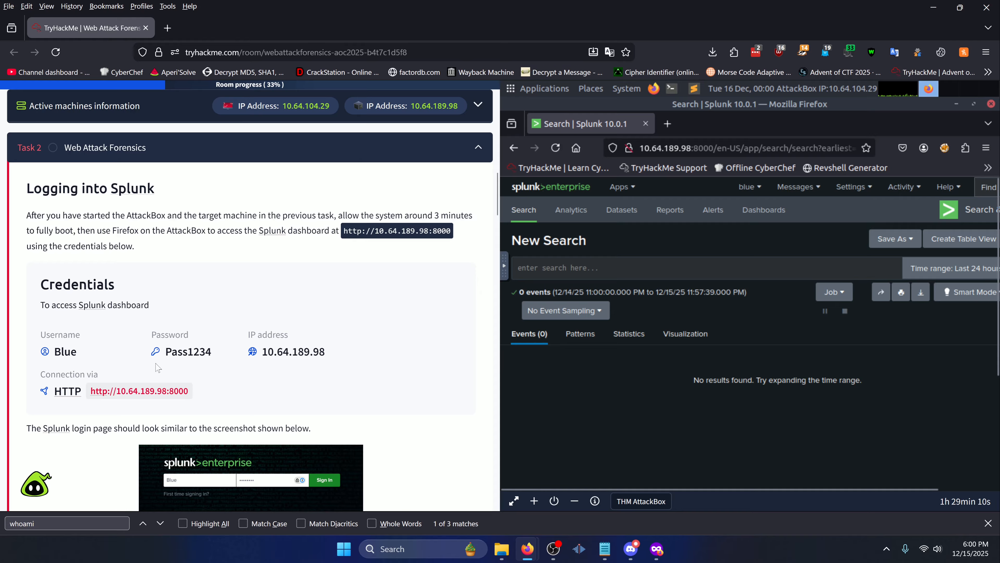
pyautogui.moveTo(215, 353); pyautogui.dragTo(53, 352)
pyautogui.click(234, 288)
pyautogui.scroll(-15, 134, 353)
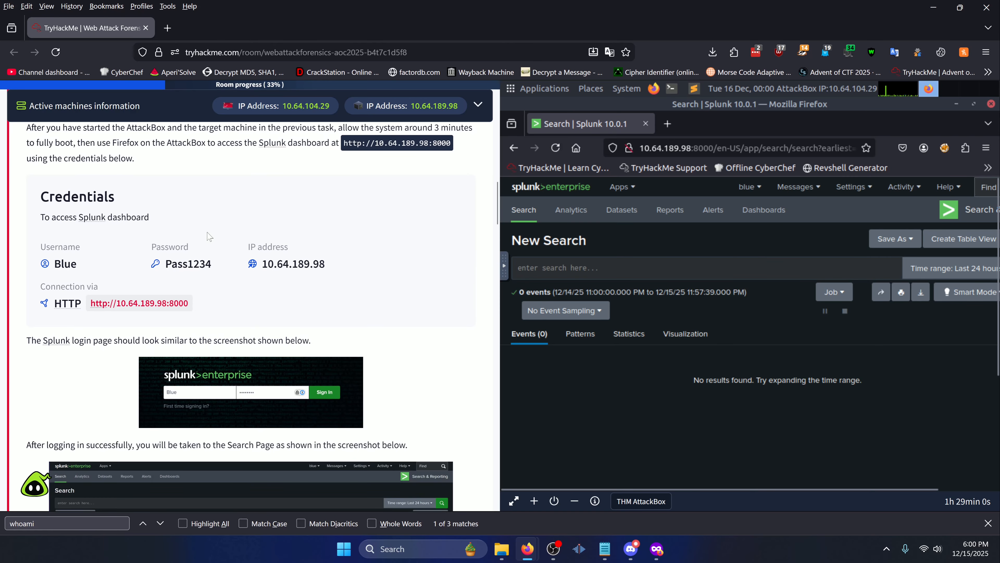
pyautogui.scroll(-20, 275, 273)
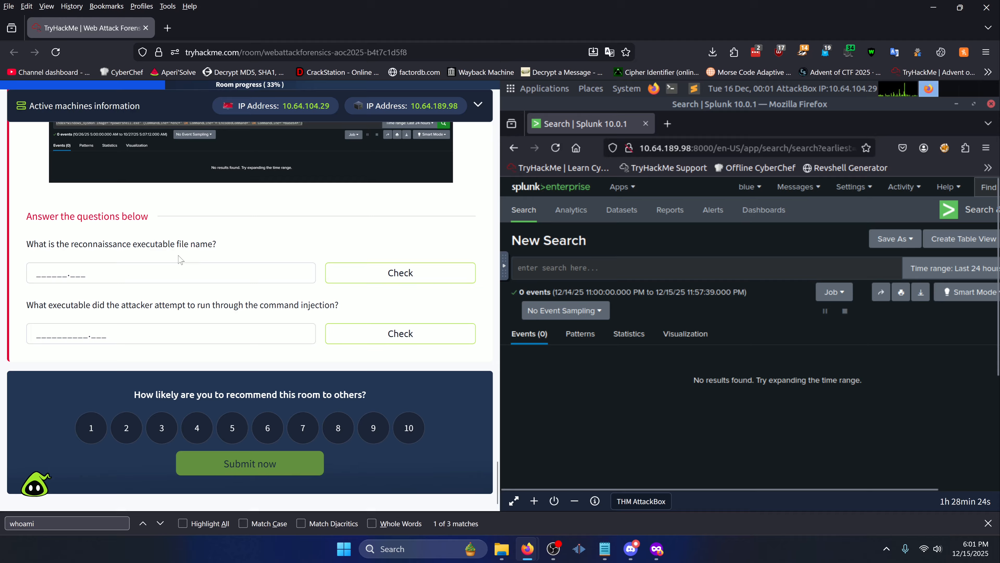
# Run a Splunk search for index="windows_sysmon" cmd.
pyautogui.click(577, 272)
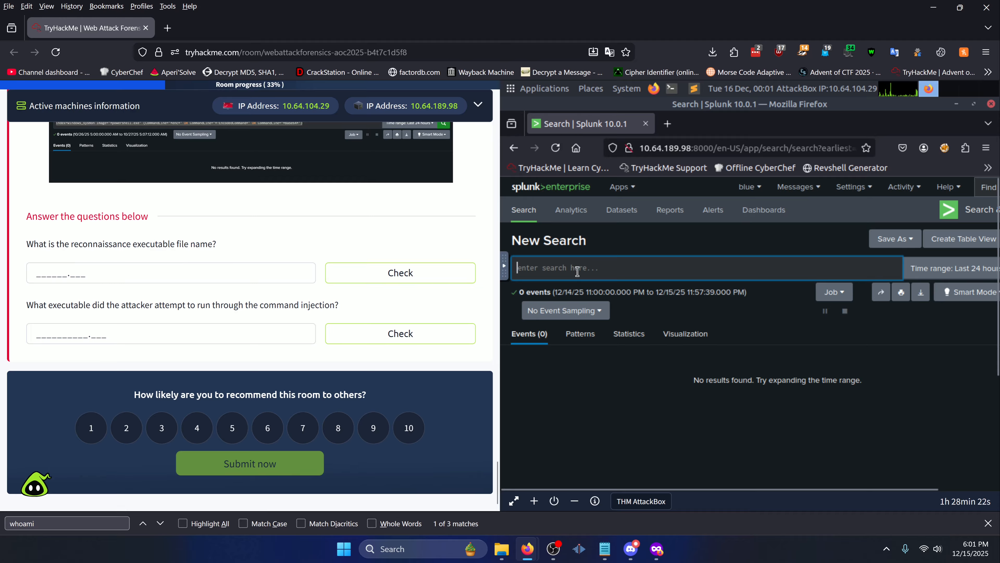
pyautogui.write('inde')
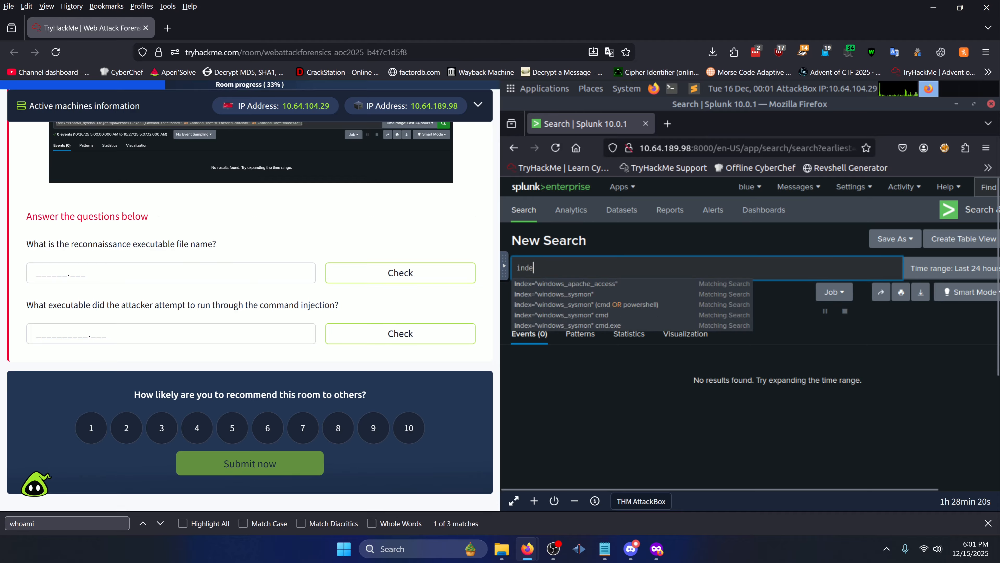
pyautogui.write('x=')
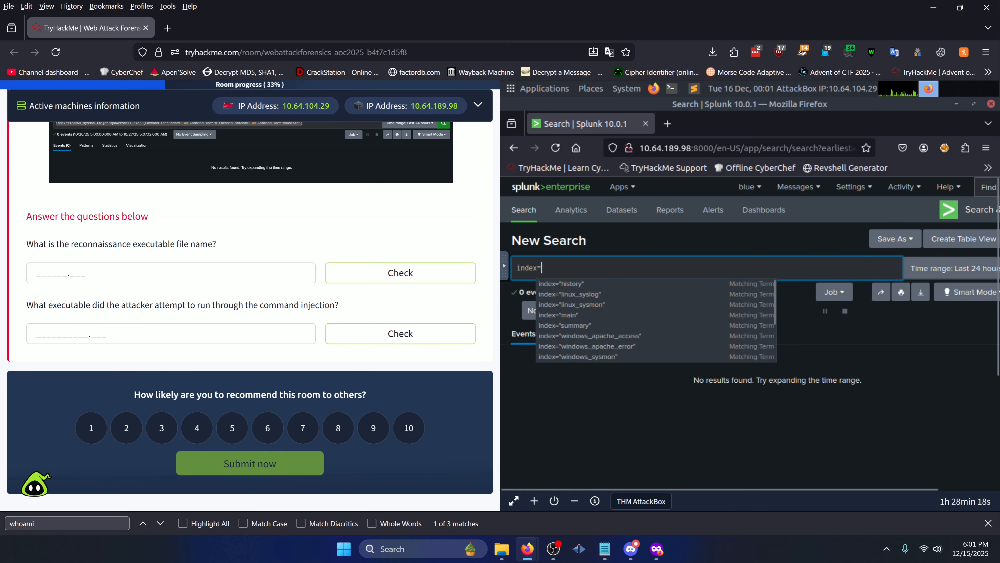
pyautogui.write('"window')
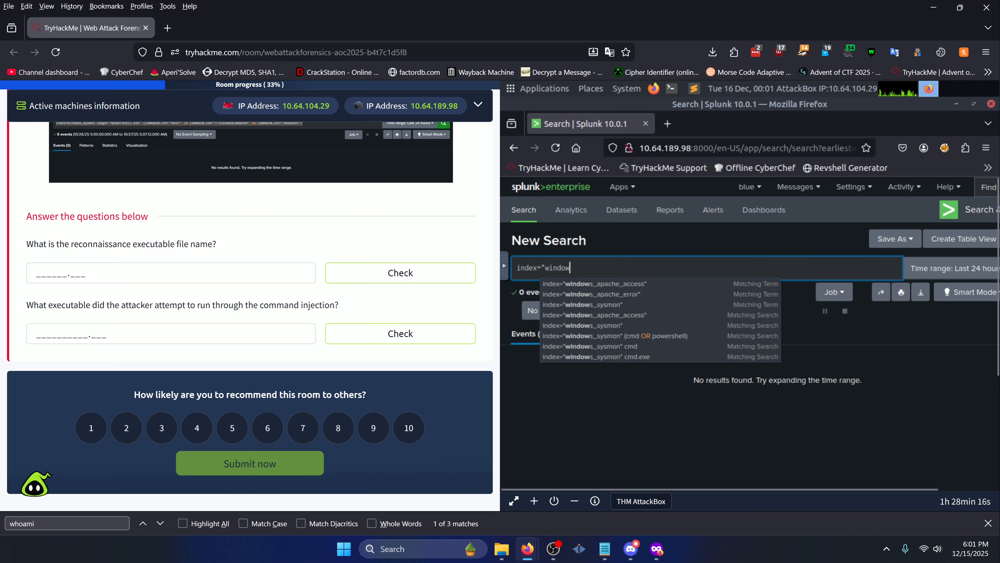
pyautogui.write('s_sysmon"')
pyautogui.press('Return')
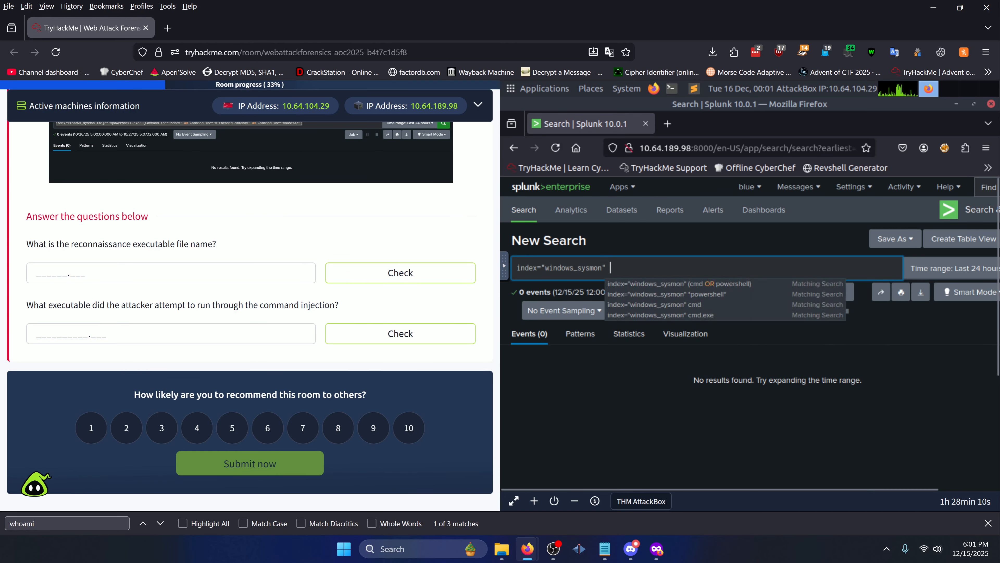
pyautogui.write('cmd')
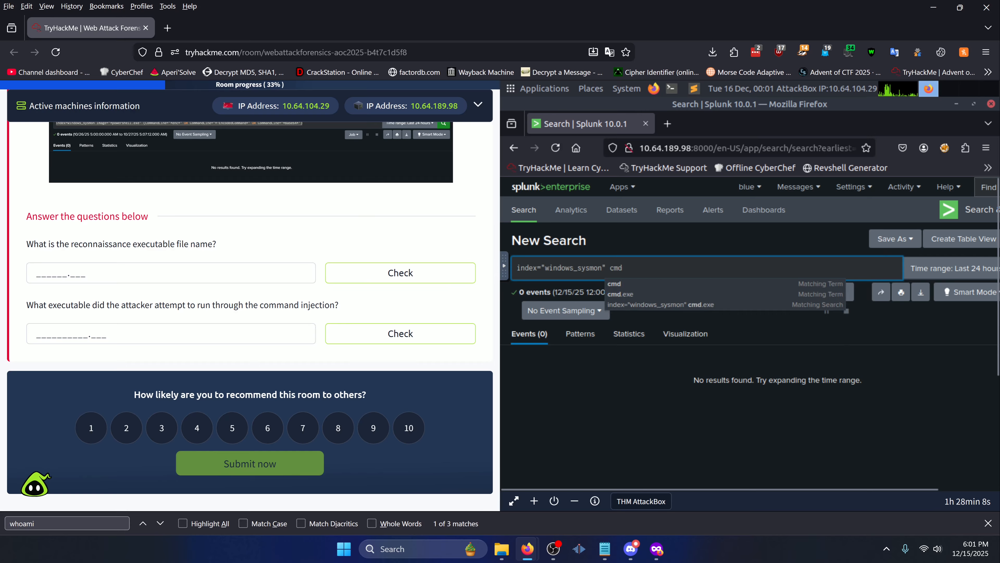
pyautogui.press('Return')
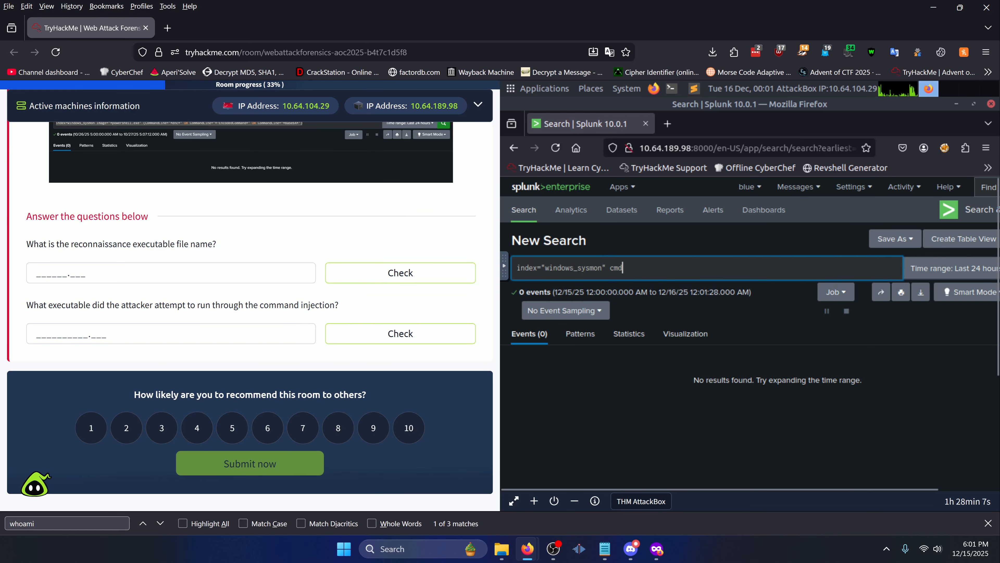
# Set the time range of the Sysmon search to All time.
pyautogui.click(951, 270)
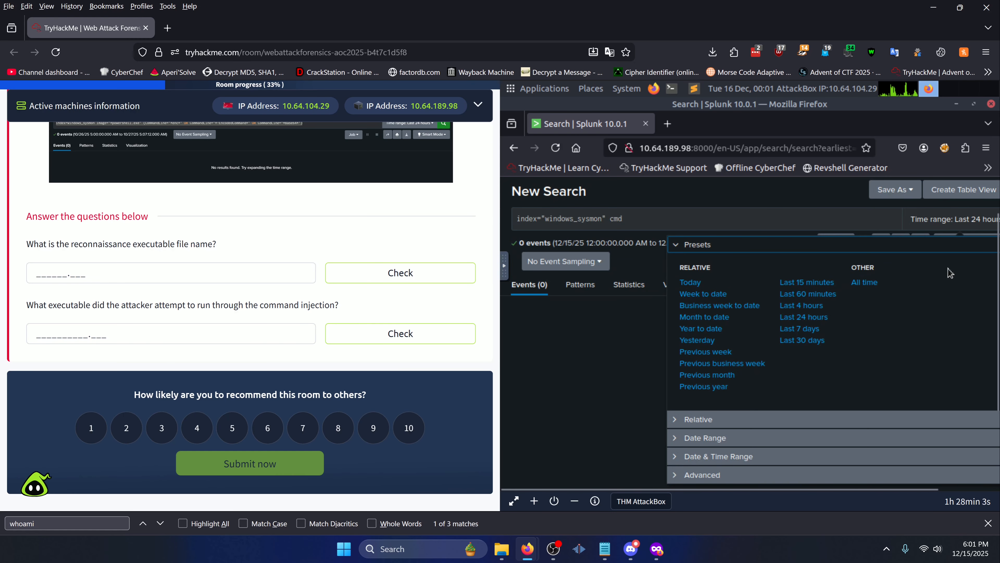
pyautogui.click(947, 223)
pyautogui.click(959, 222)
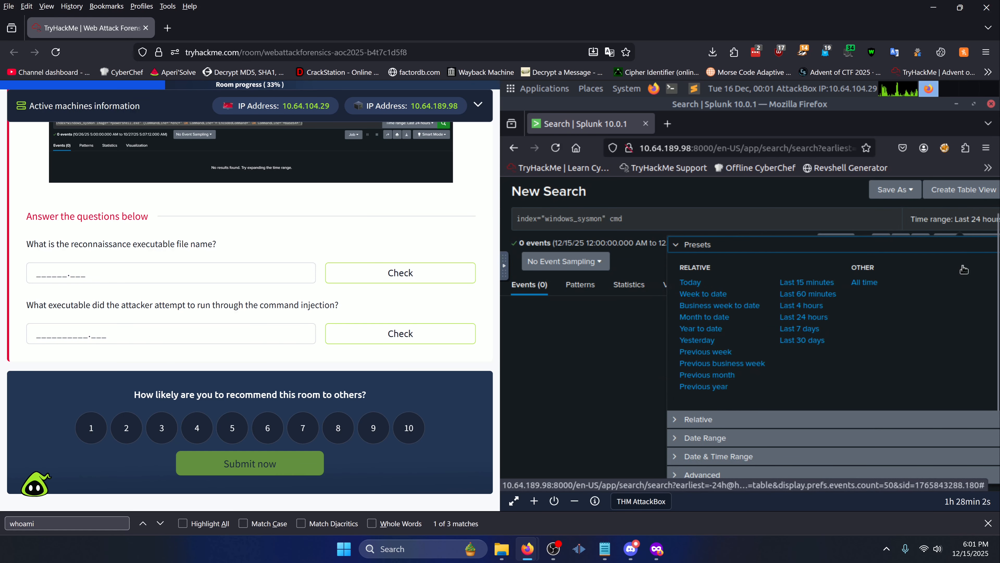
pyautogui.click(865, 282)
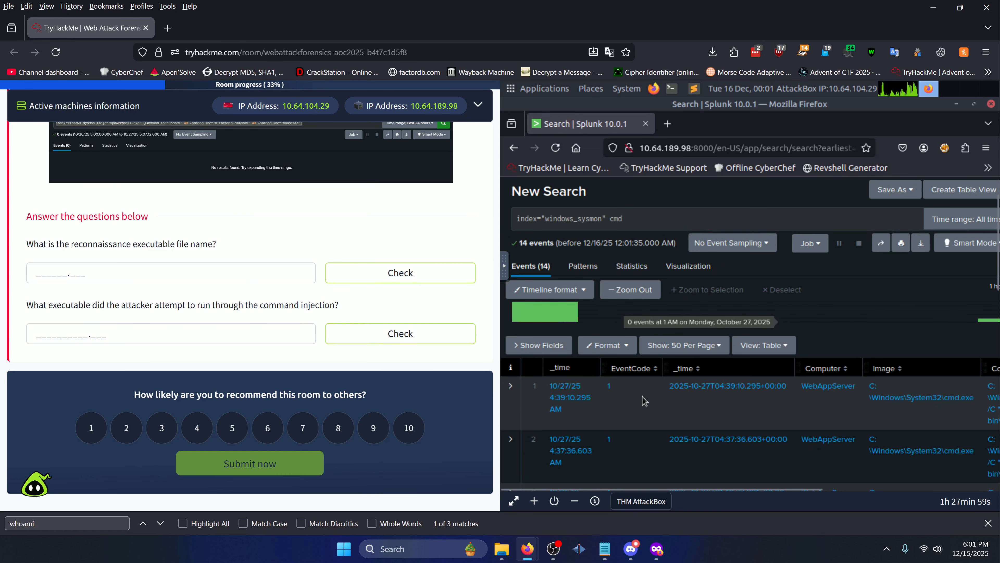
# Examine the command lines of the Sysmon cmd events for a reconnaissance command.
pyautogui.click(778, 346)
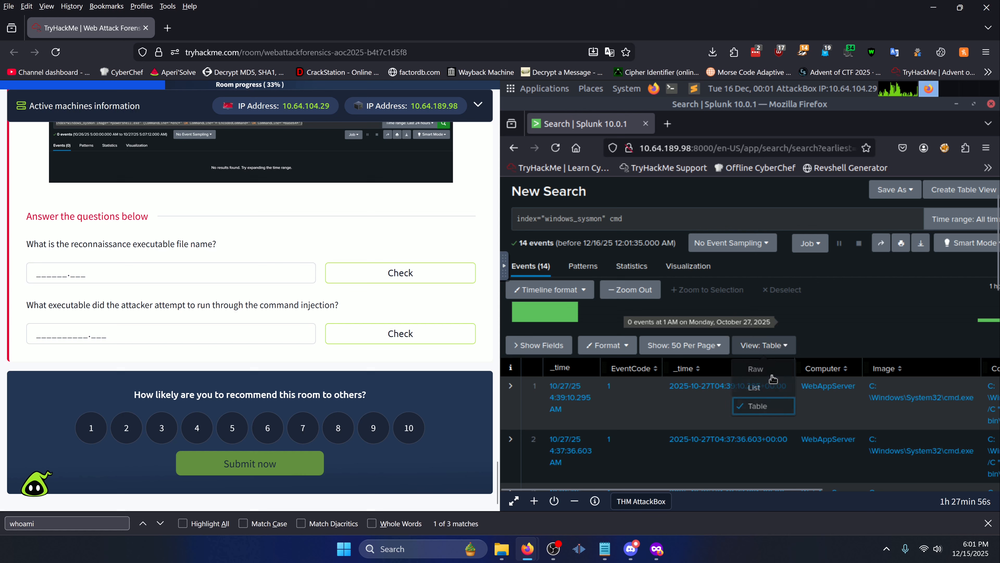
pyautogui.click(858, 325)
pyautogui.moveTo(785, 489); pyautogui.dragTo(988, 487)
pyautogui.scroll(2, 818, 311)
pyautogui.scroll(-6, 814, 412)
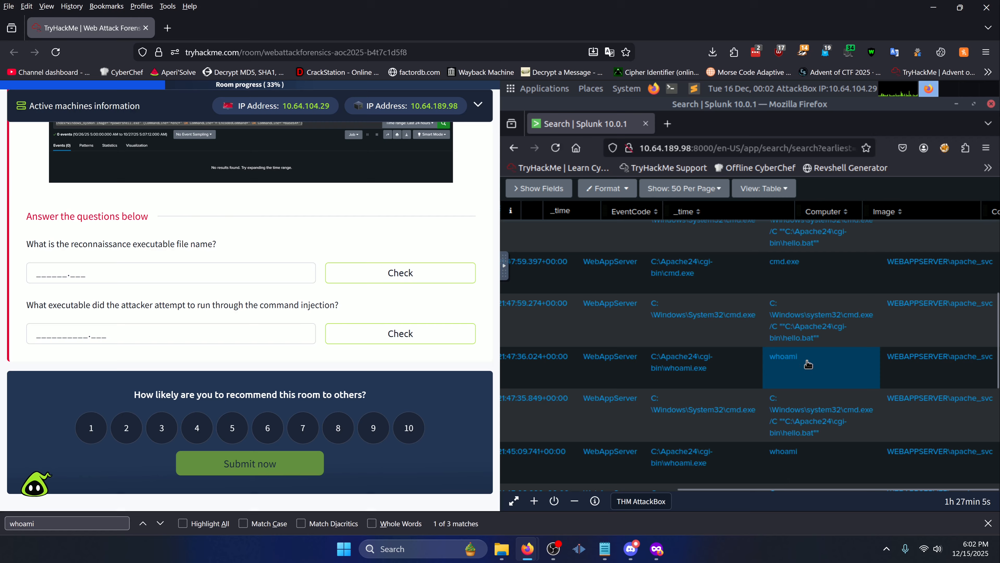
# Expand the details of the whoami event from 10/26/25 9:47:36 PM and examine its original file name and parent process fields.
pyautogui.click(608, 487)
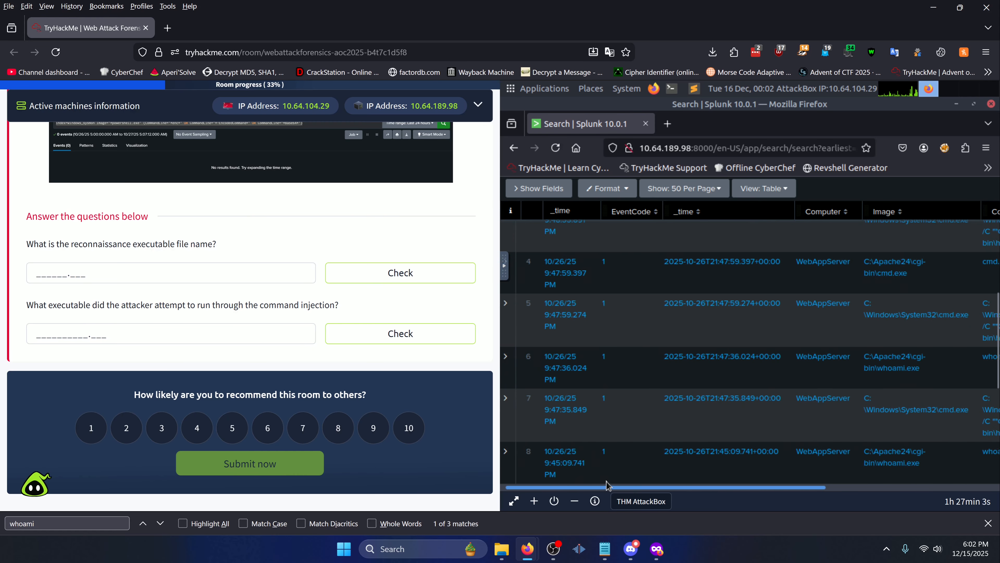
pyautogui.click(511, 359)
pyautogui.scroll(-5, 693, 395)
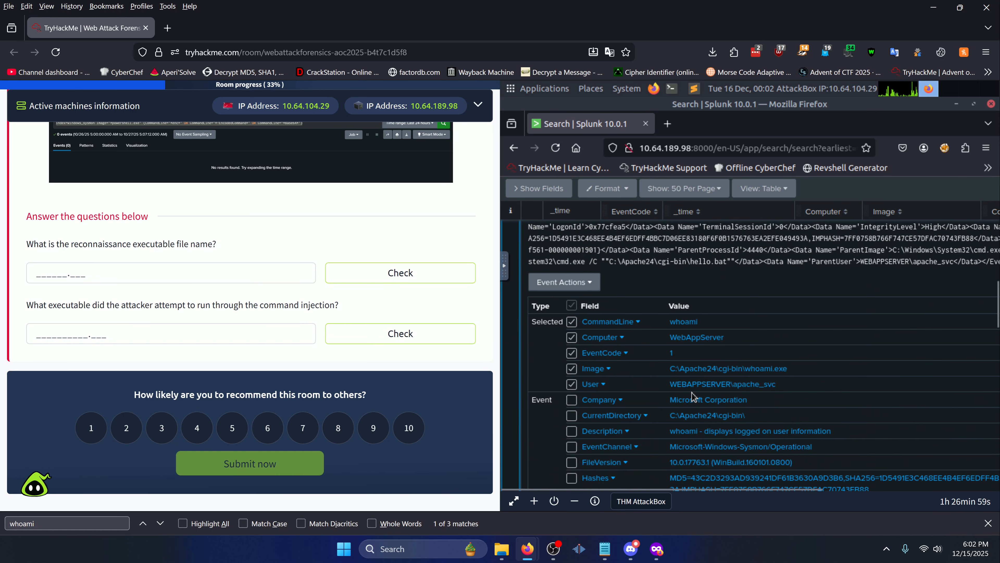
pyautogui.scroll(-10, 693, 395)
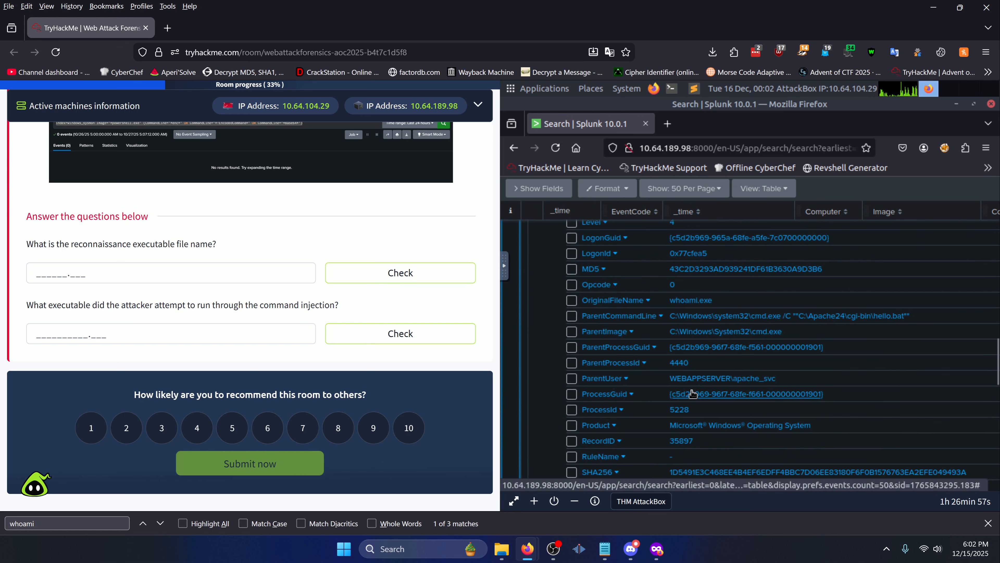
pyautogui.scroll(-2, 694, 394)
pyautogui.scroll(8, 693, 394)
pyautogui.scroll(3, 693, 394)
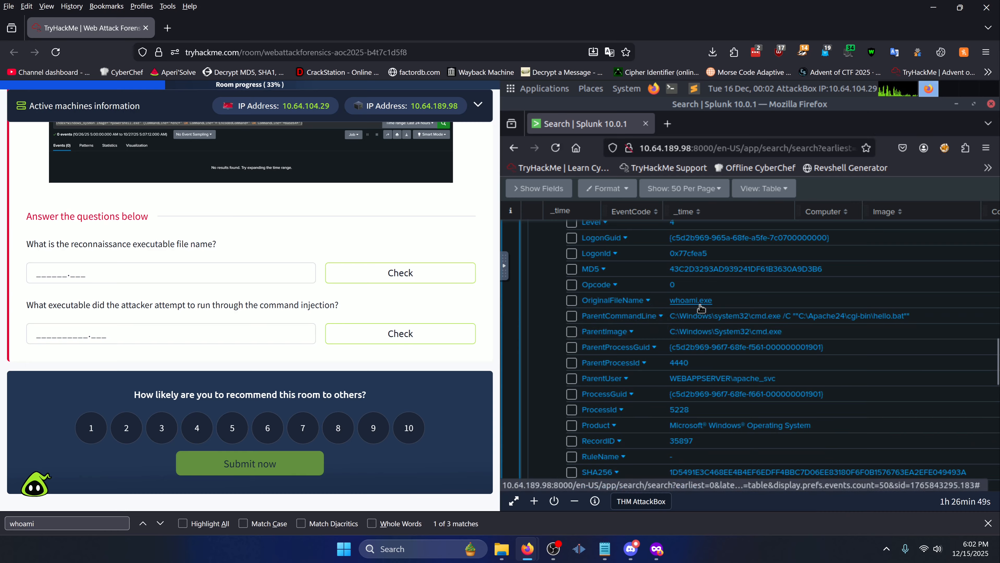
# Submit whoami.exe as the answer to the reconnaissance executable file name question.
pyautogui.click(61, 274)
pyautogui.write('whoami.exe')
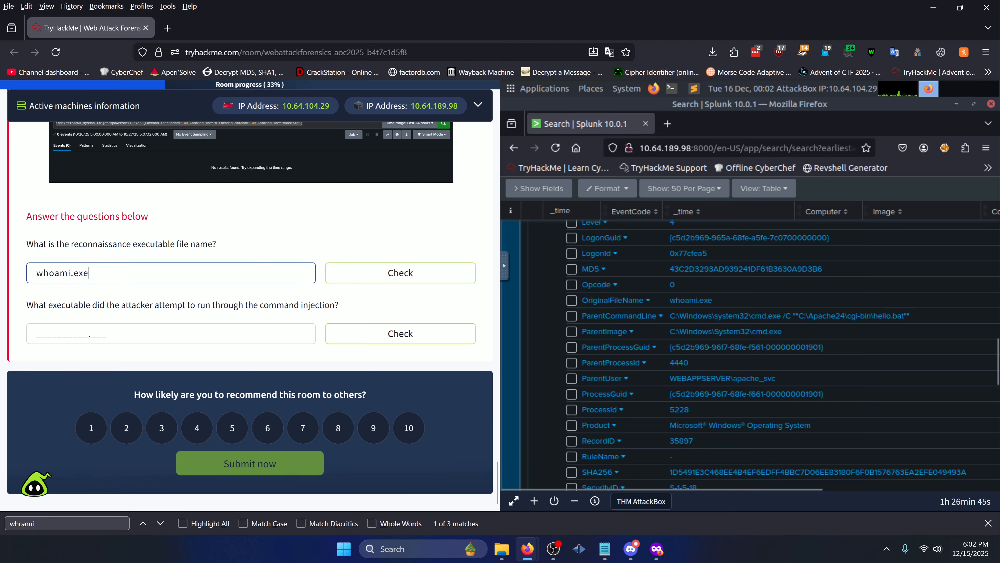
pyautogui.click(384, 266)
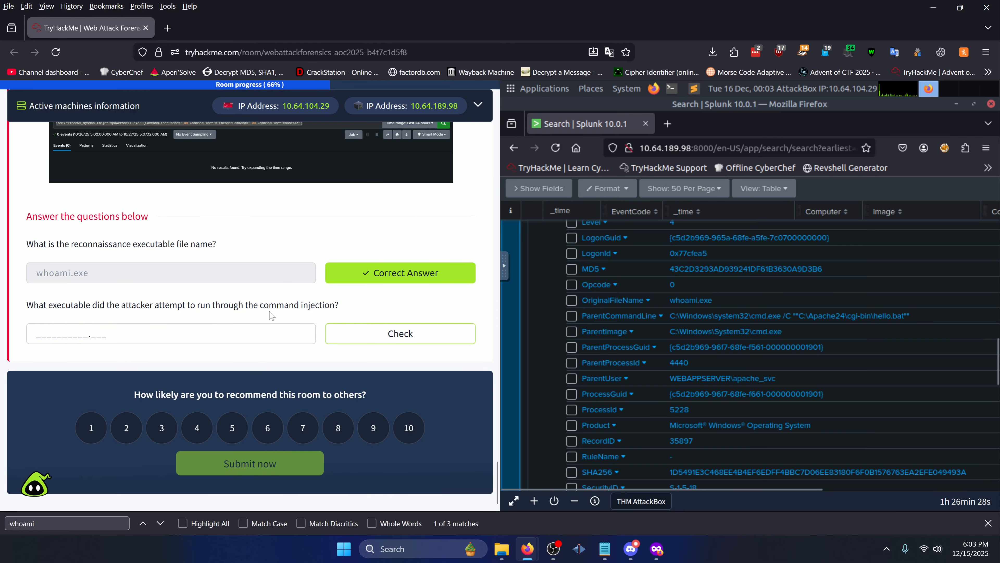
# Change the Splunk query to index="windows_apache_access" powershell and run it.
pyautogui.scroll(15, 634, 311)
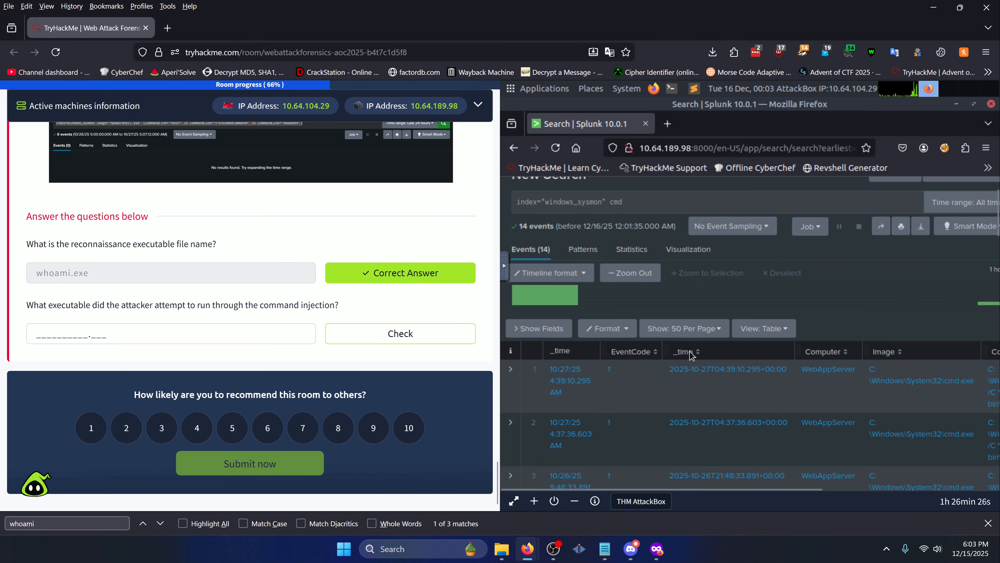
pyautogui.doubleClick(571, 268)
pyautogui.press('BackSpace')
pyautogui.write('windows_apache_access" cmd')
pyautogui.doubleClick(648, 268)
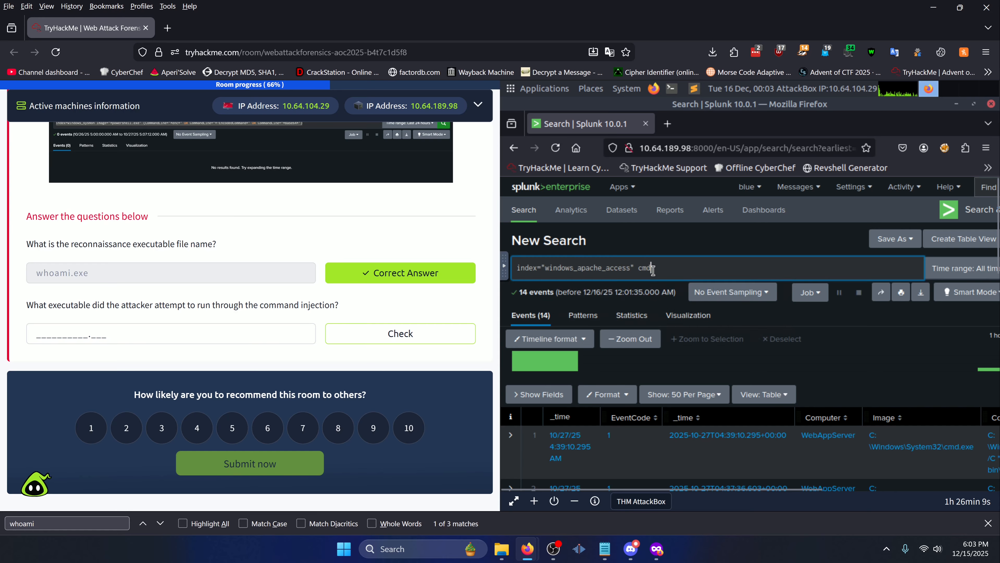
pyautogui.write('poweshell')
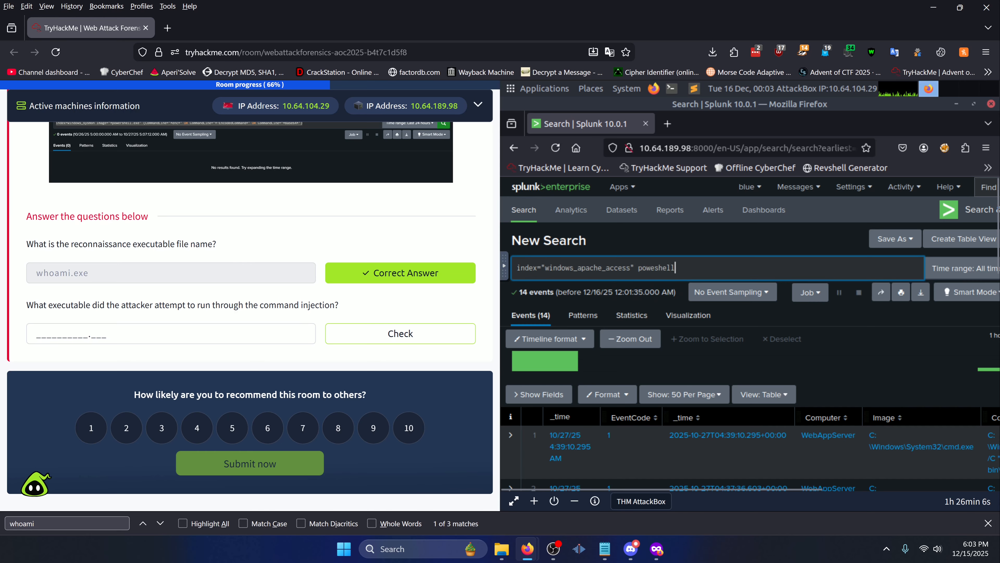
pyautogui.press('Return')
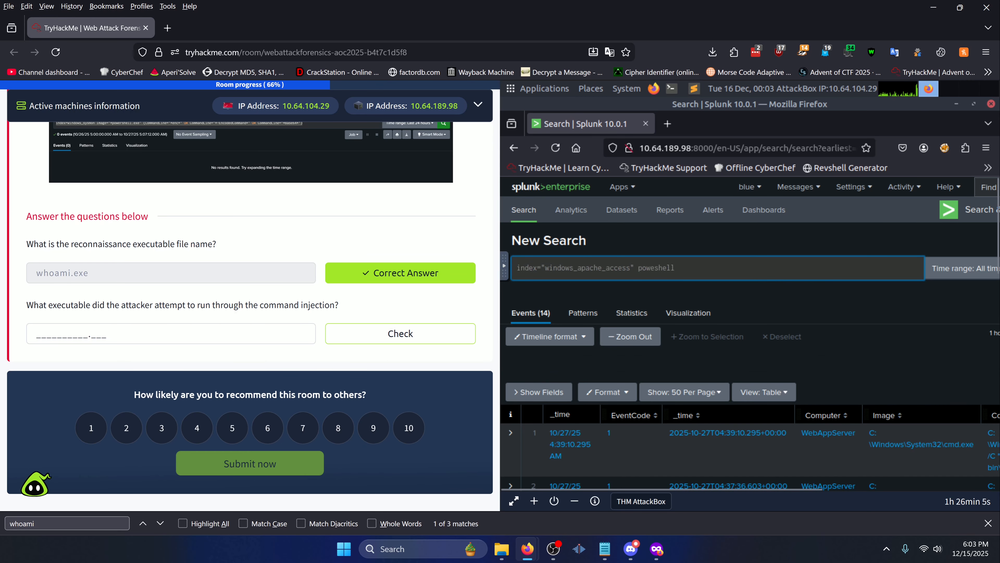
pyautogui.click(656, 269)
pyautogui.write('r')
pyautogui.press('Return')
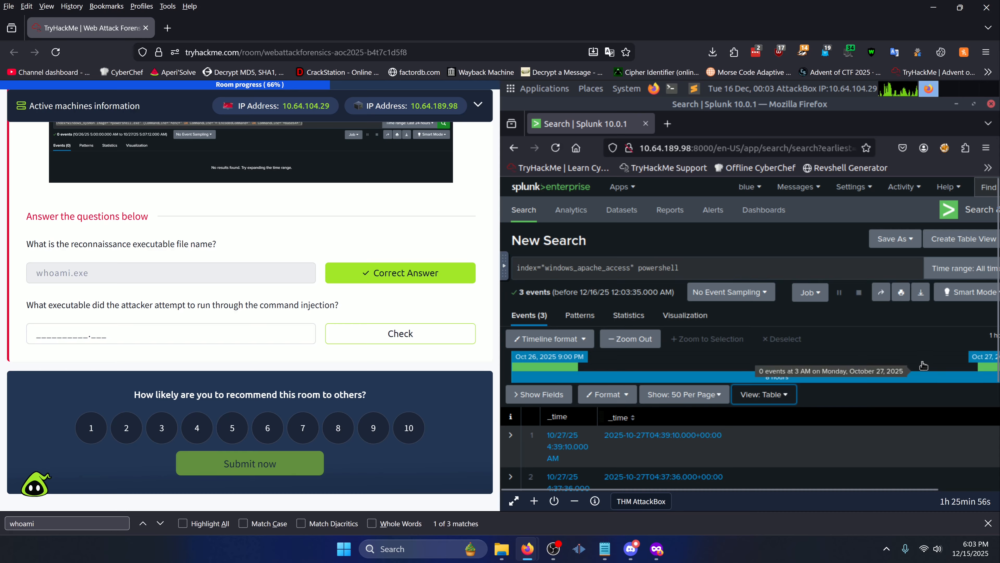
# Switch the Apache access events to Raw view and examine the commands passed to hello.bat in the requests.
pyautogui.click(770, 395)
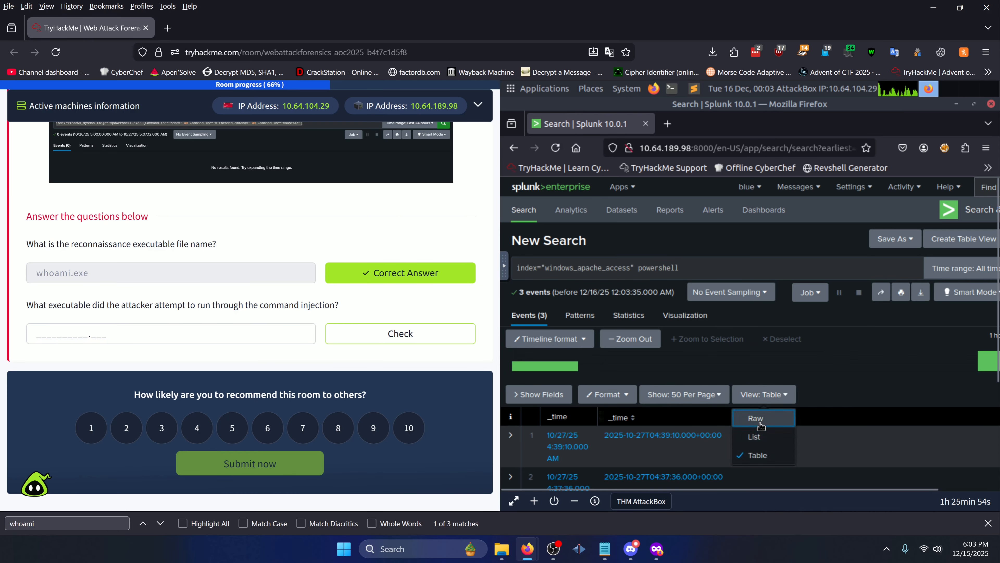
pyautogui.click(755, 418)
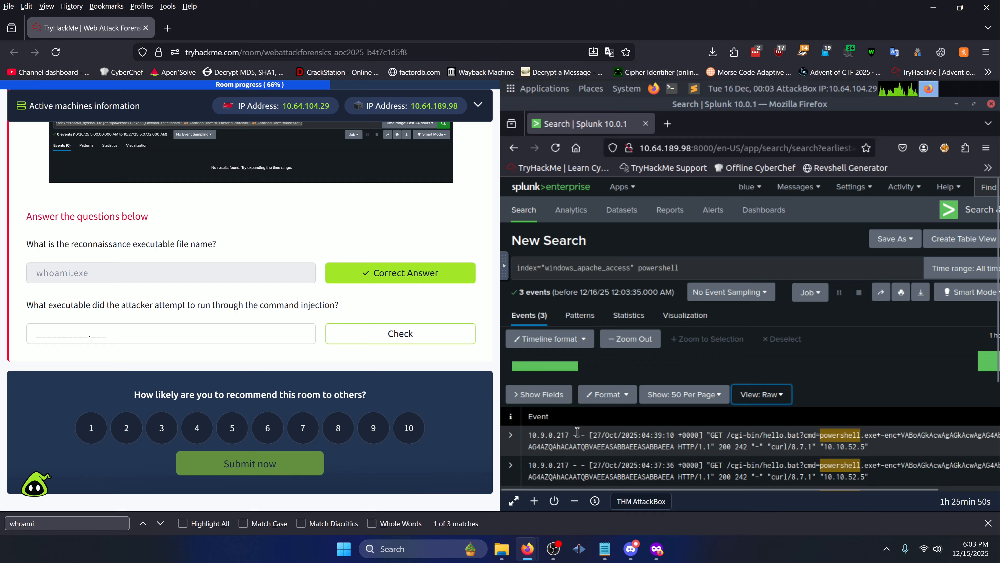
pyautogui.scroll(-5, 748, 433)
pyautogui.moveTo(752, 489); pyautogui.dragTo(876, 490)
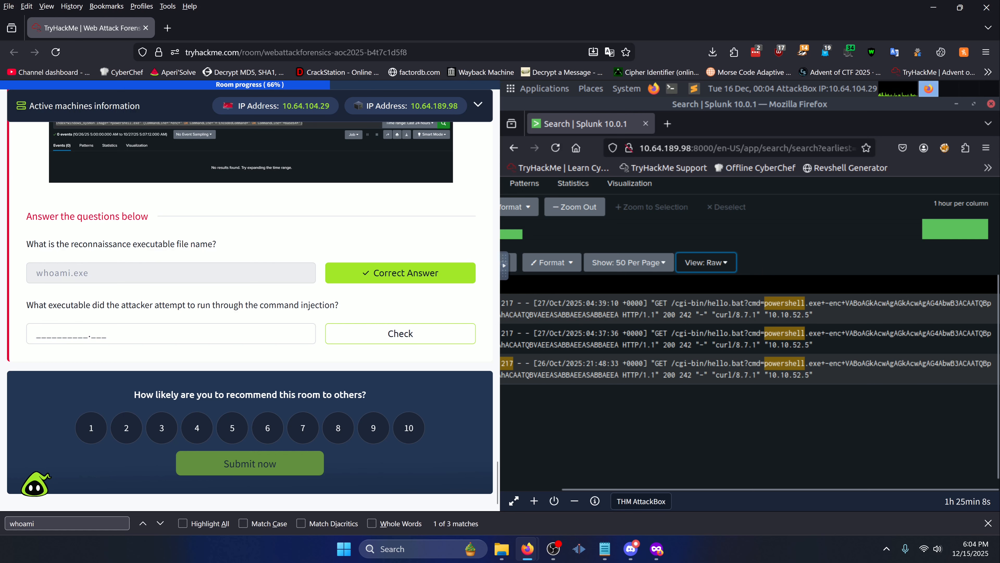
# Submit powershell.exe as the answer to the question about the executable run through the command injection.
pyautogui.click(36, 342)
pyautogui.write('powershe')
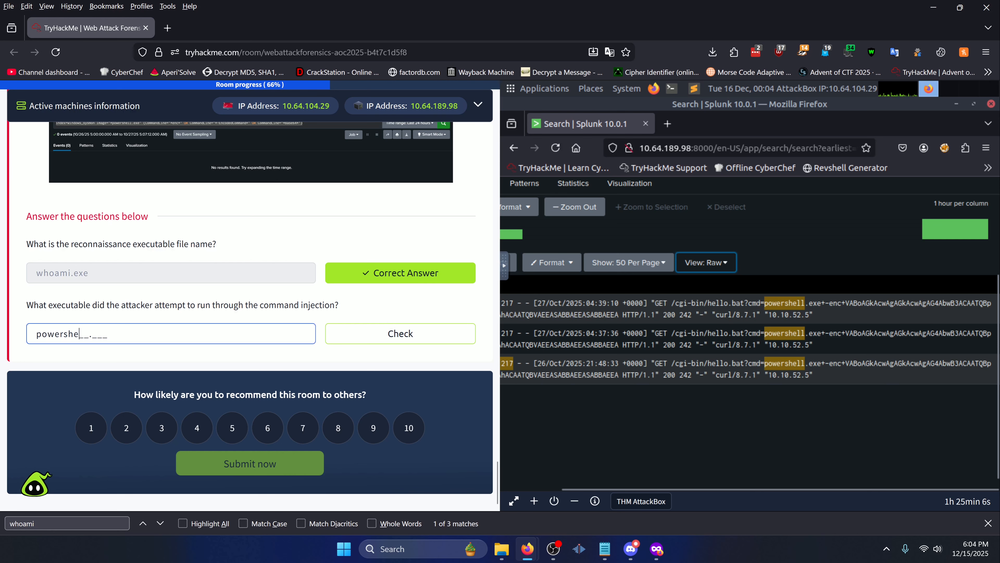
pyautogui.write('ll.exe')
pyautogui.click(380, 335)
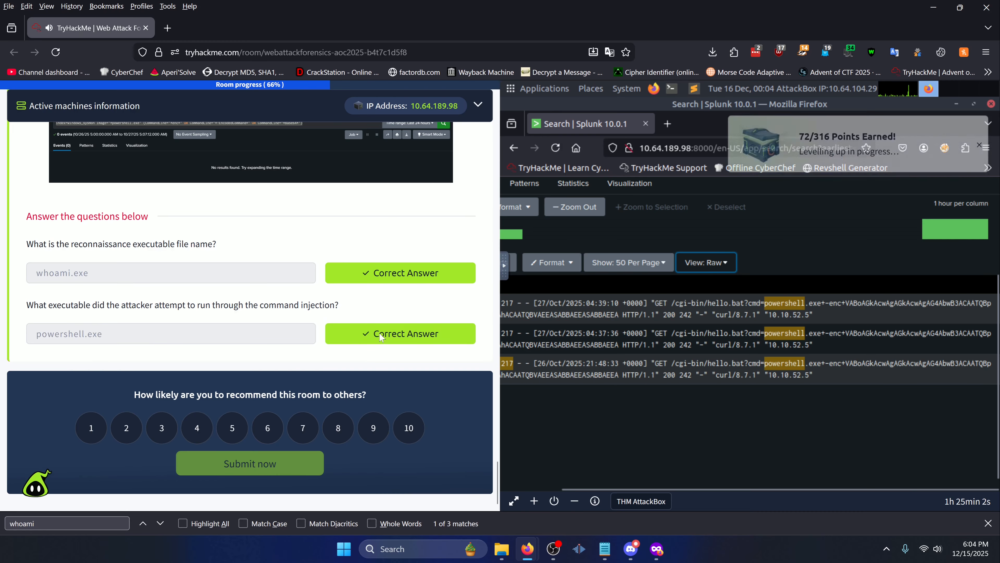